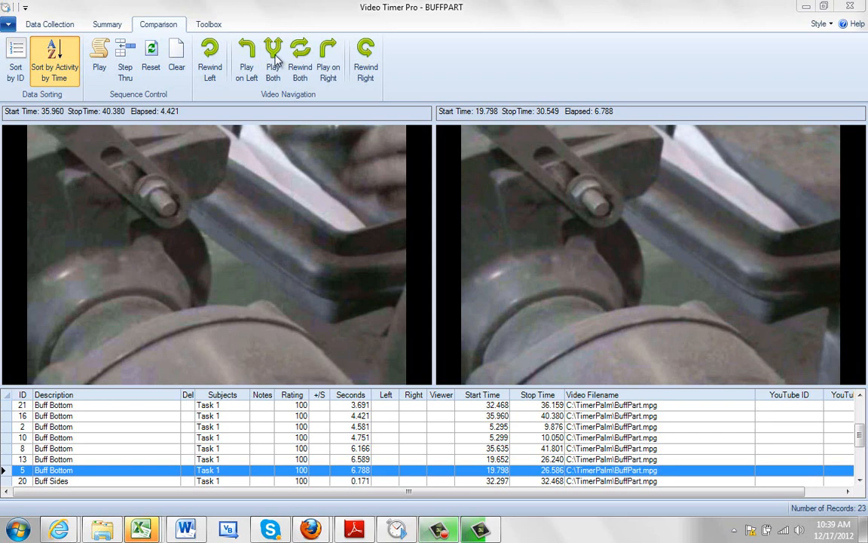
- Rewind both Buff Bottom clips, play them in sync and pause both at about 4.3 seconds
left_click(299, 57)
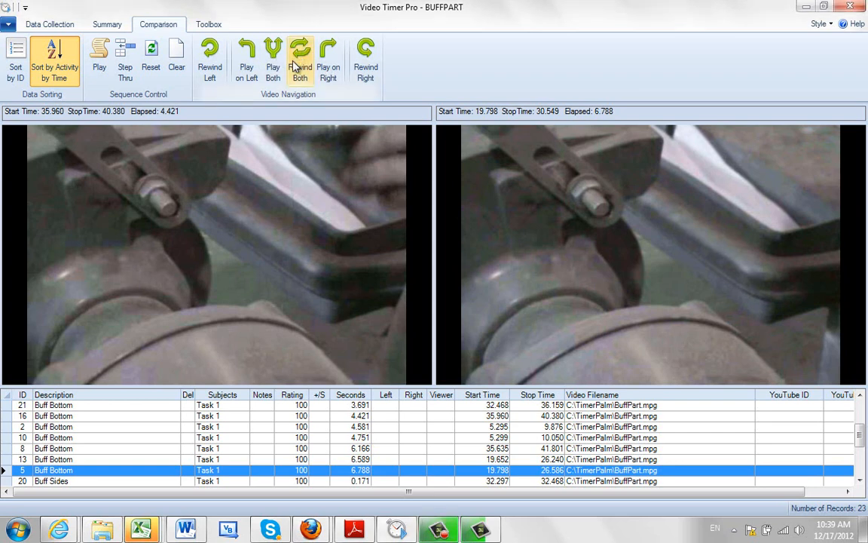
left_click(304, 54)
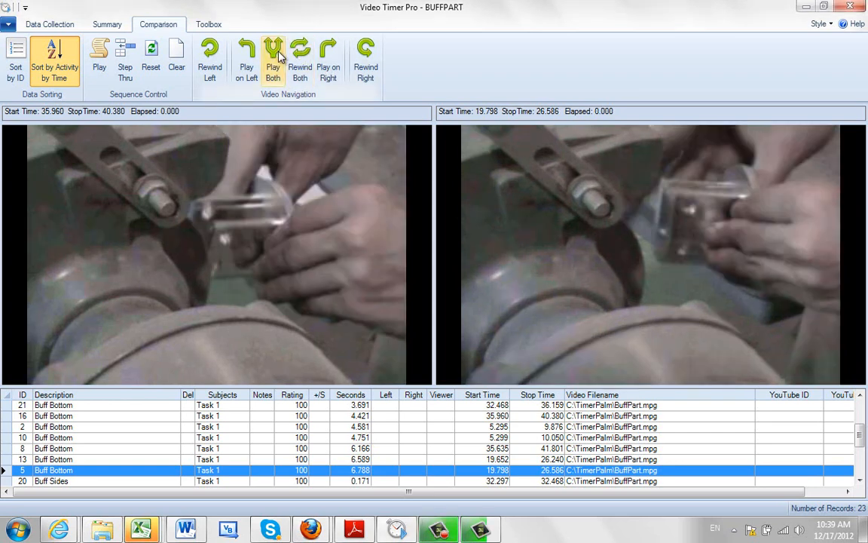
left_click(274, 55)
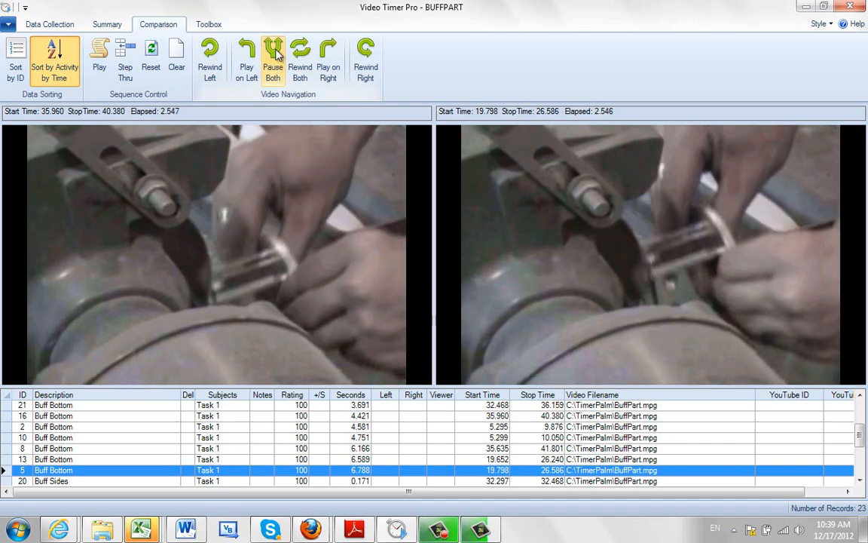
left_click(272, 60)
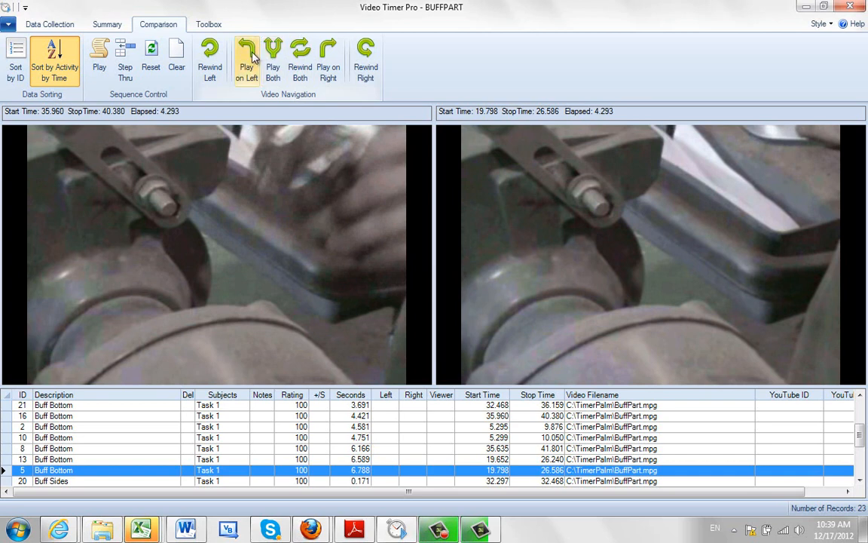
- Play the left clip by itself for a couple of seconds, then pause it
left_click(252, 57)
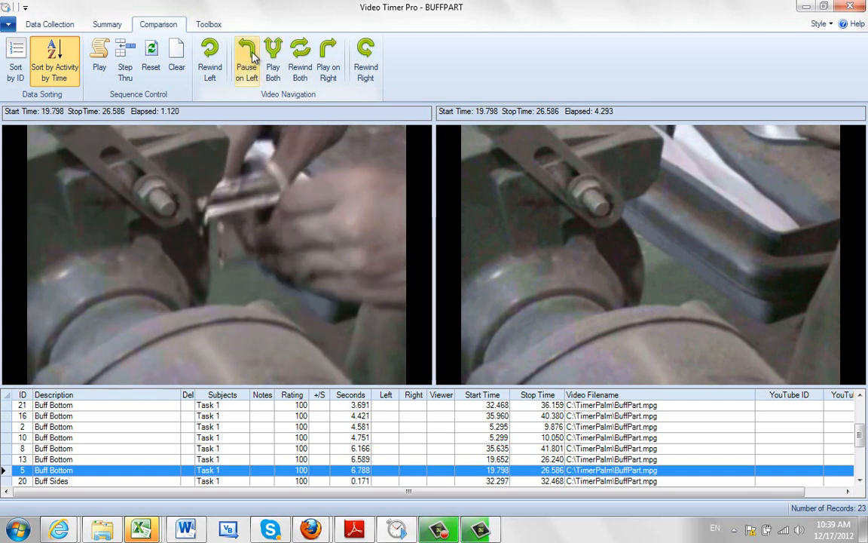
left_click(247, 61)
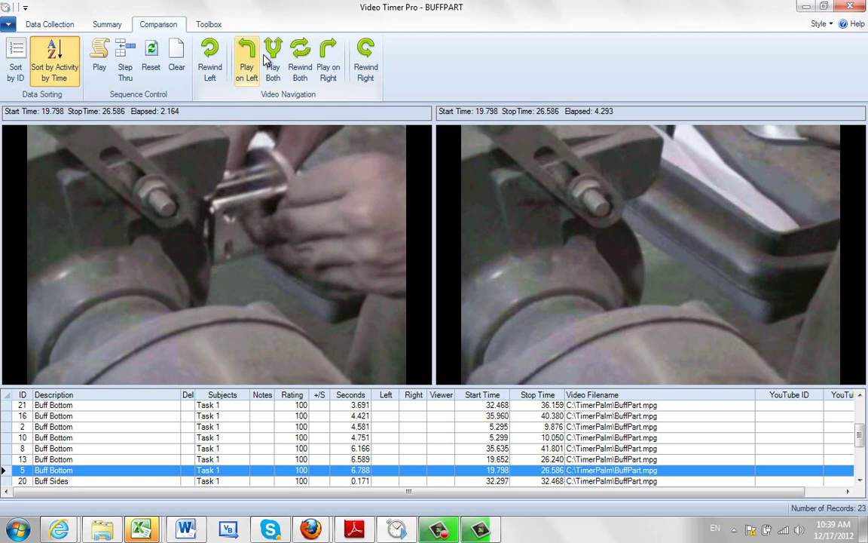
- Play the right clip alone, rewinding and replaying it before pausing
left_click(328, 61)
left_click(368, 60)
left_click(332, 60)
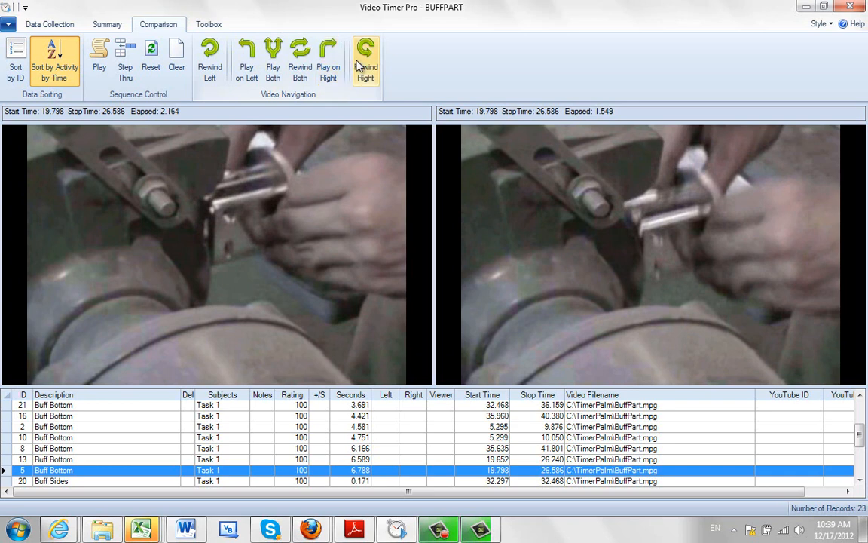
left_click(365, 57)
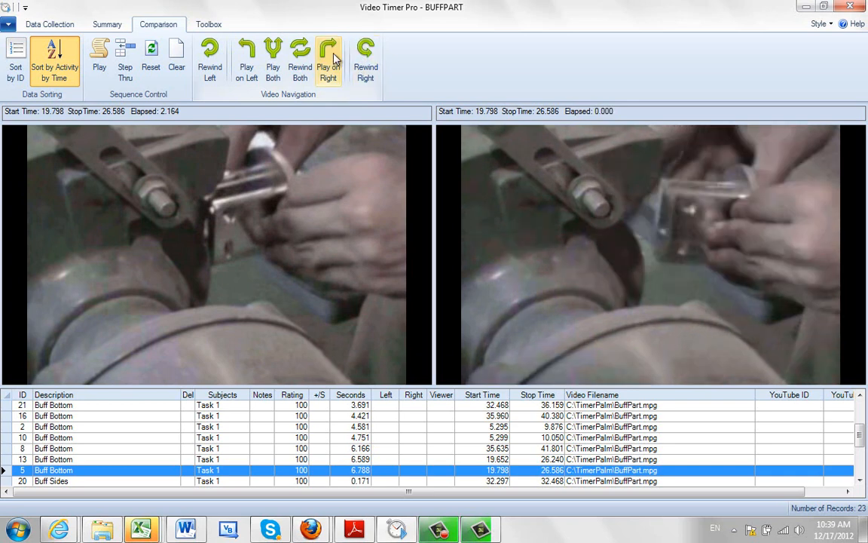
left_click(329, 59)
left_click(332, 59)
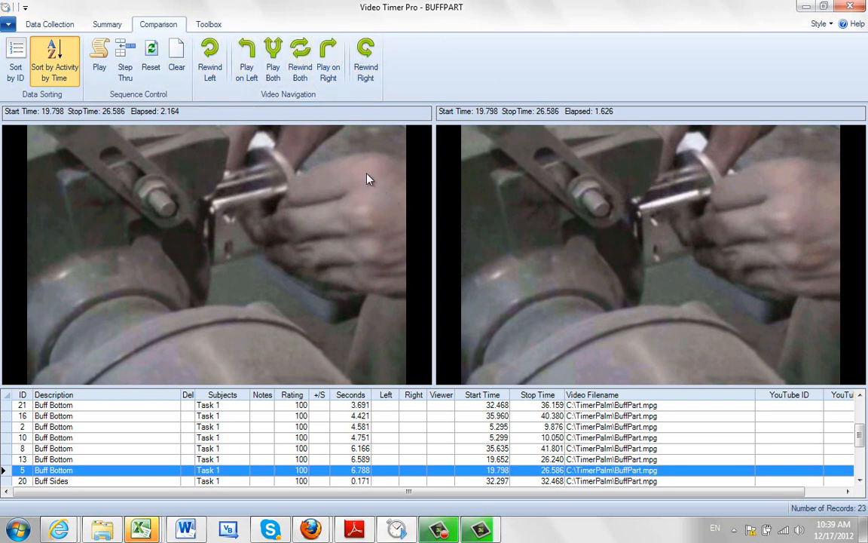
- Rewind both clips back to zero
left_click(300, 59)
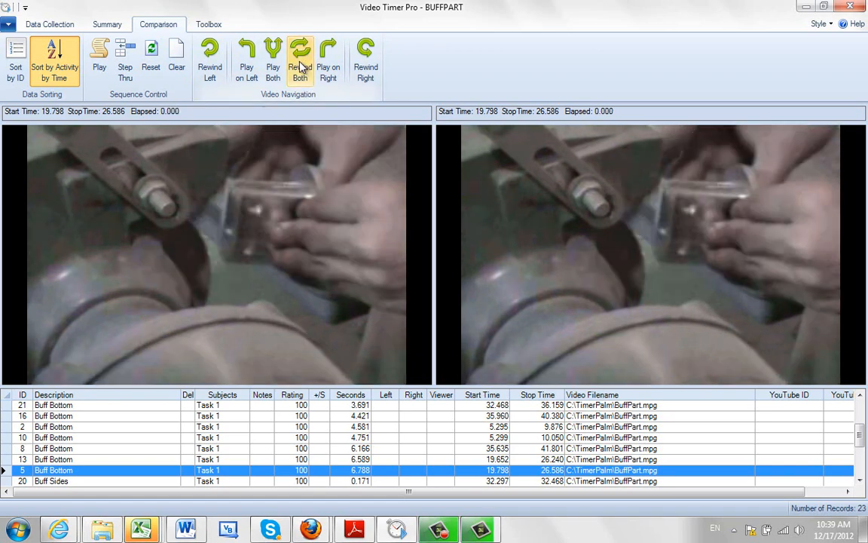